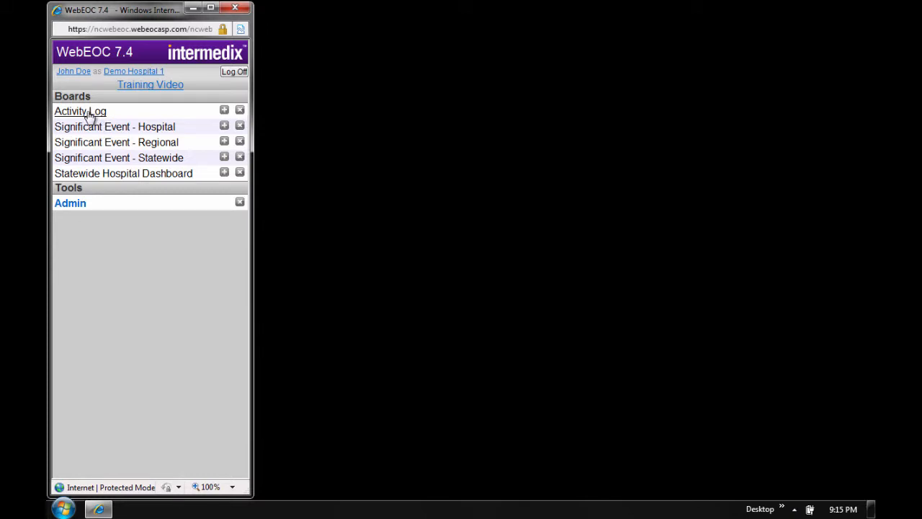
- Open the Activity Log board and start a new record with record sharing set to Activity Log
click(80, 111)
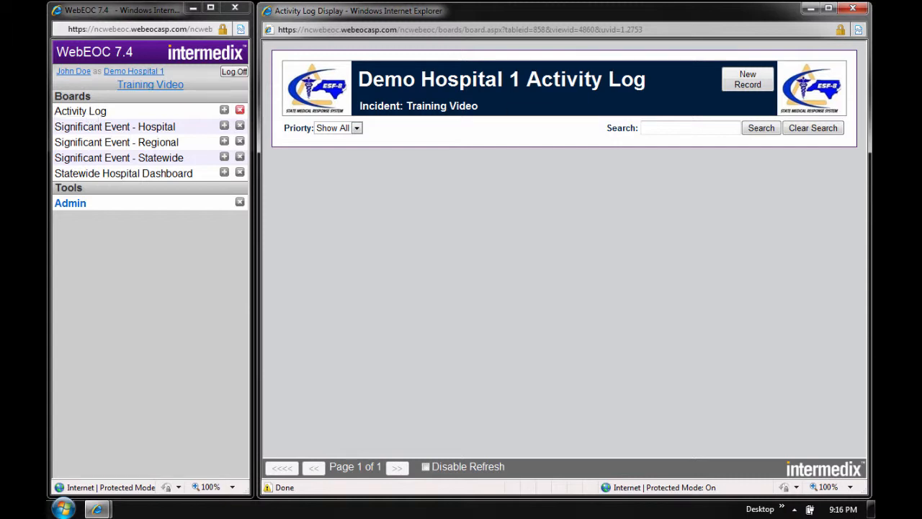
click(757, 81)
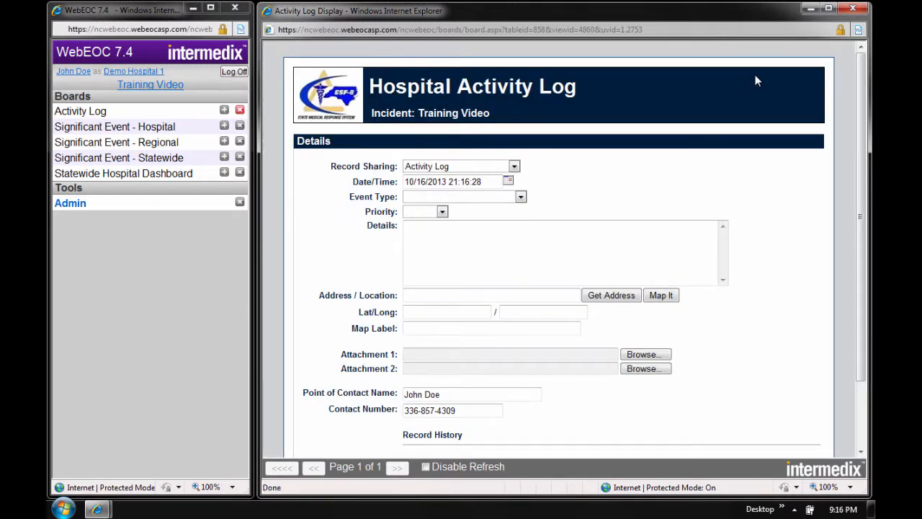
click(515, 167)
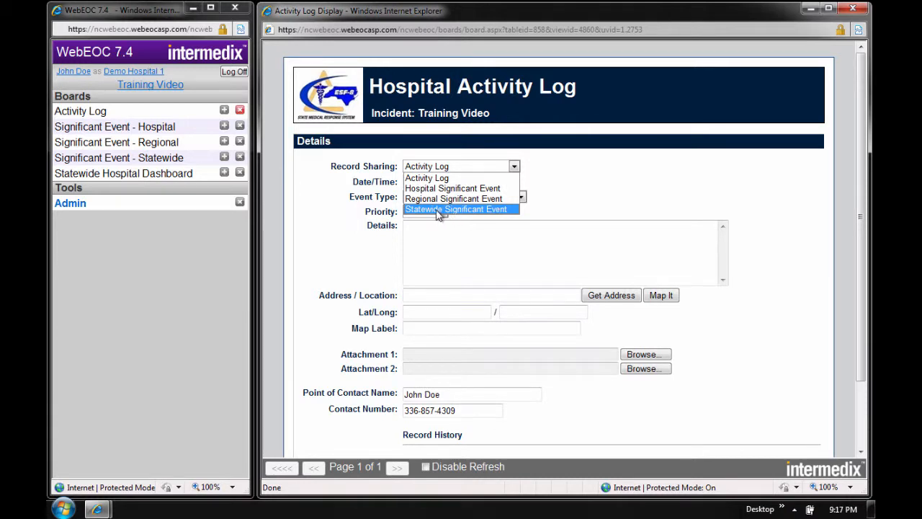
click(434, 178)
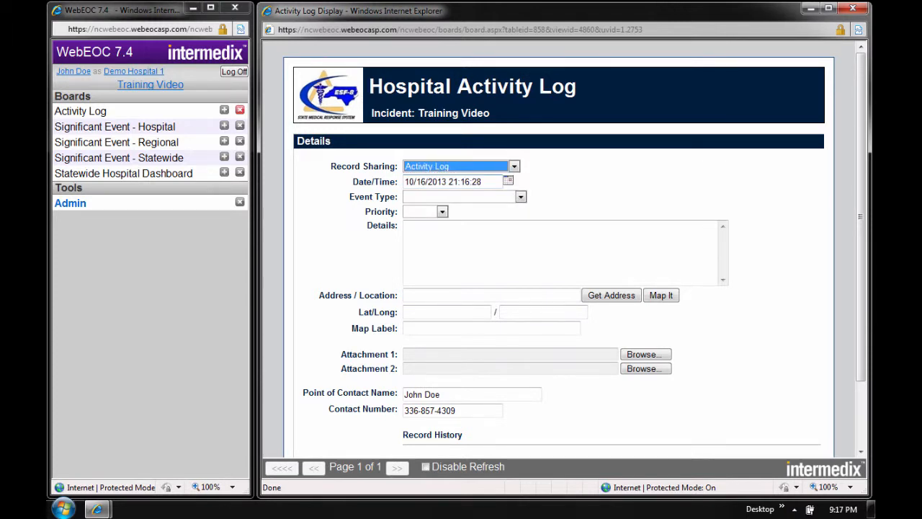
- Set the new record's event type to Damage Report and its priority to High
click(468, 198)
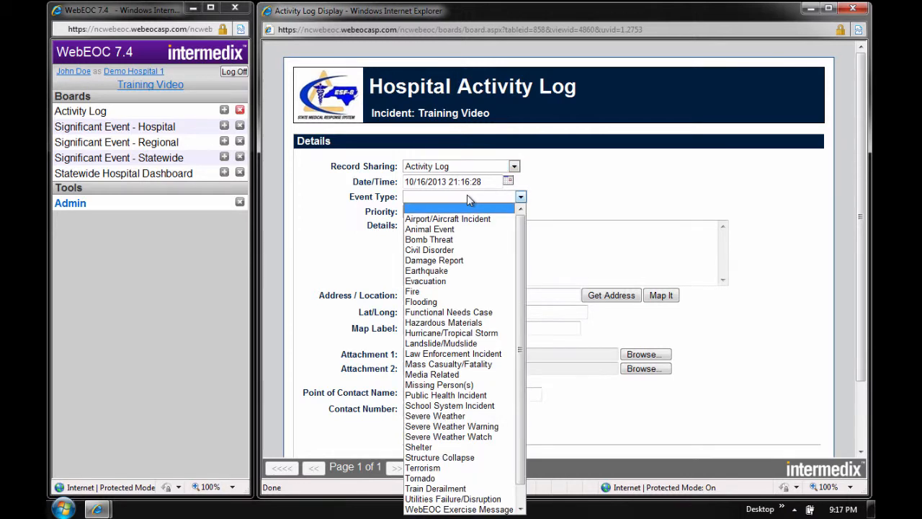
click(439, 261)
click(435, 212)
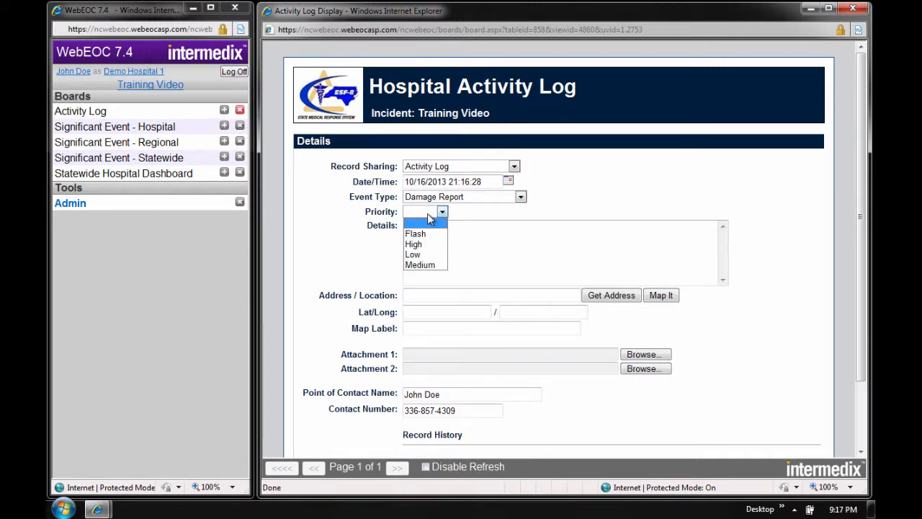
click(424, 245)
- Enter the record details "There has been a damage report from the west wing. A window is broken."
key(Tab)
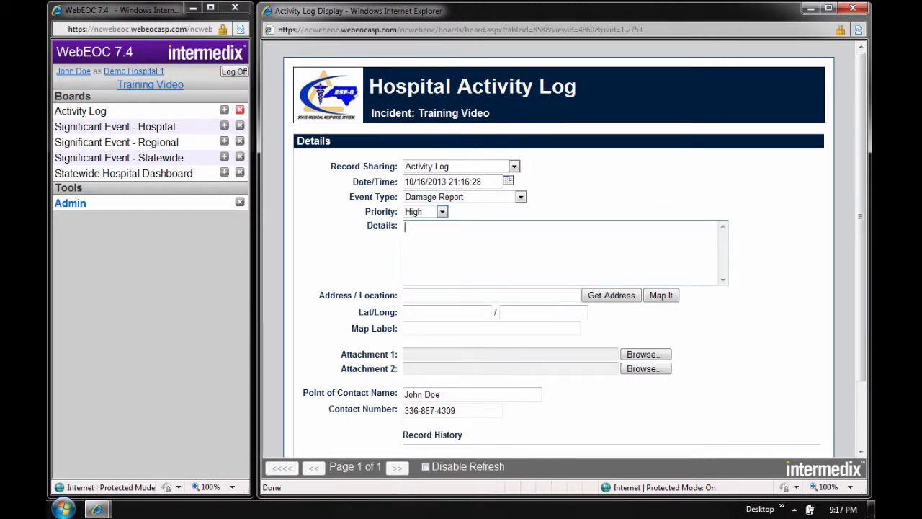
text(There has been a damage re)
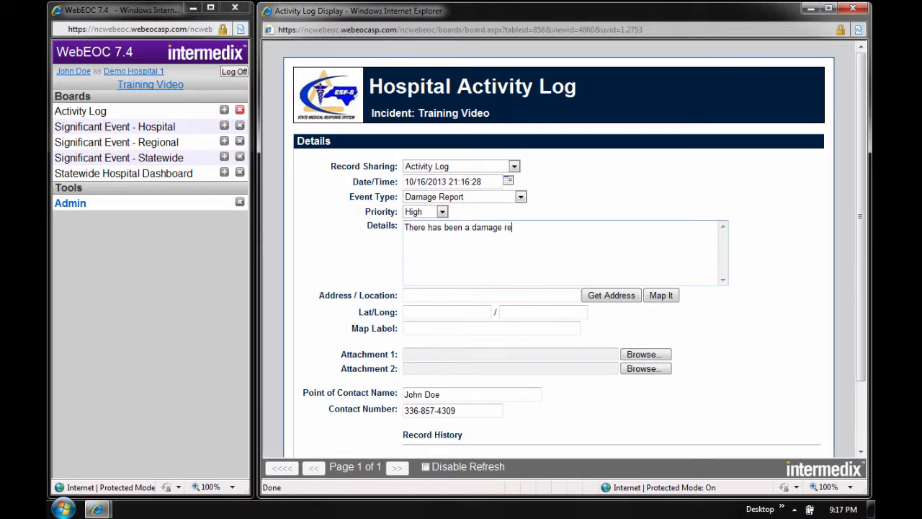
text(port from the west wing.)
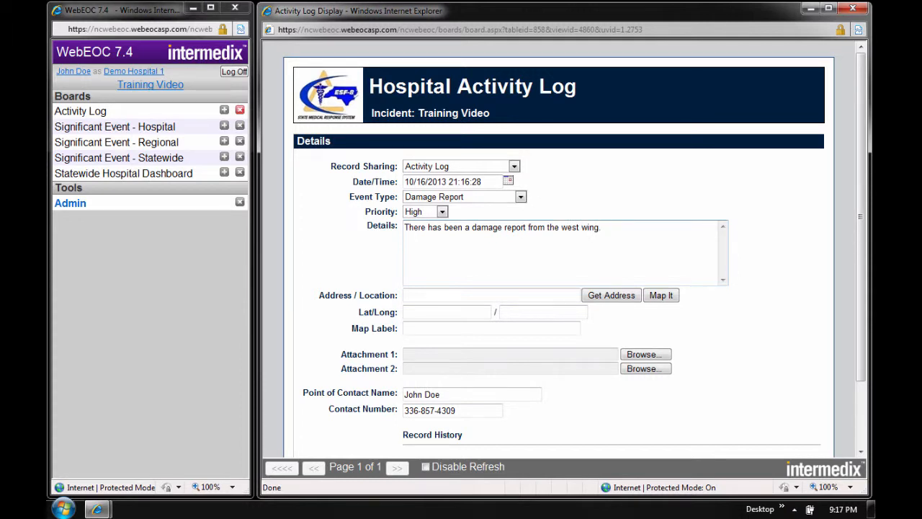
text(  A window is broken.)
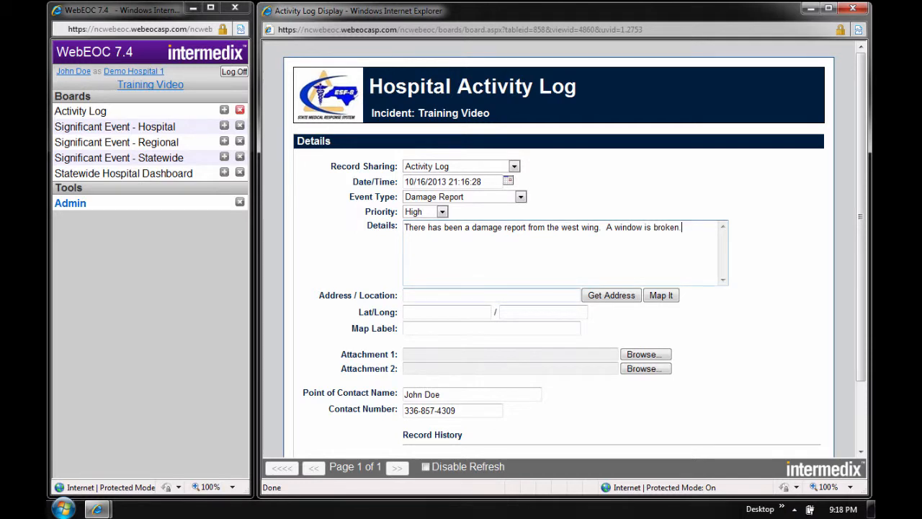
- Enter the street address as the record's location and look up its coordinates, keeping the suggested address match
click(406, 296)
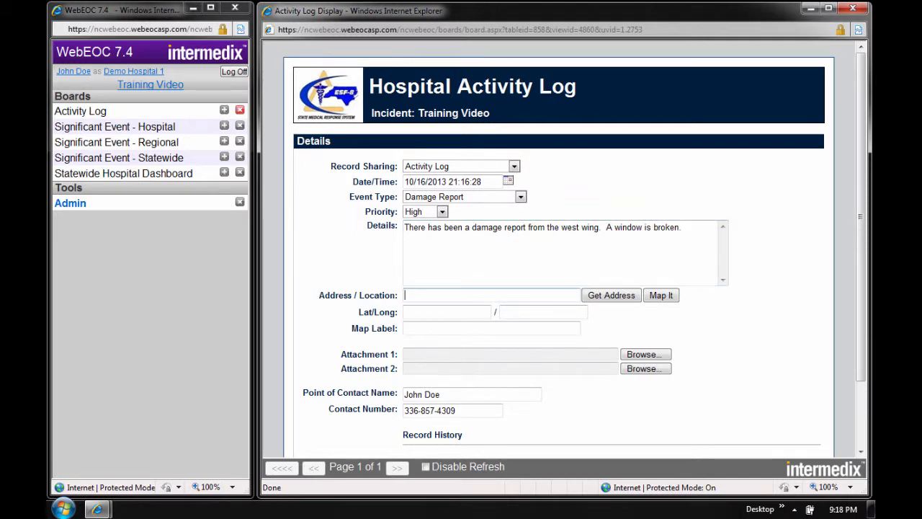
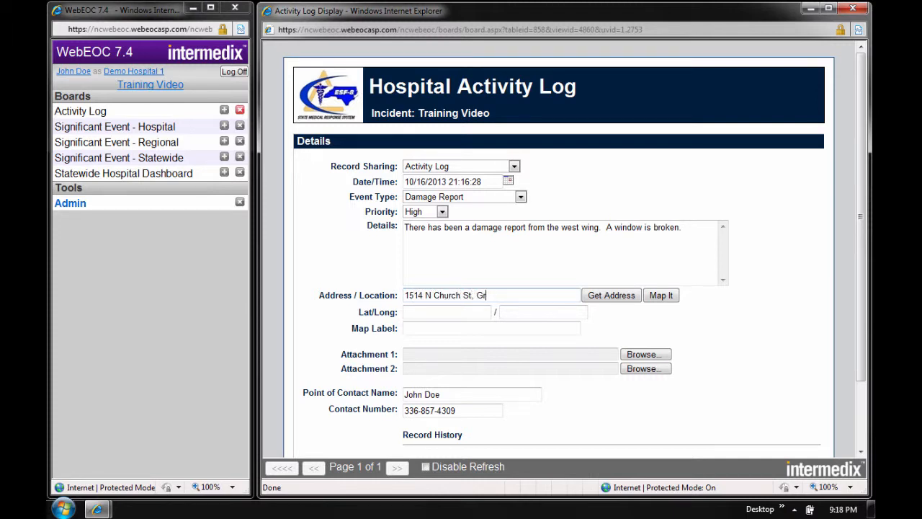
click(614, 300)
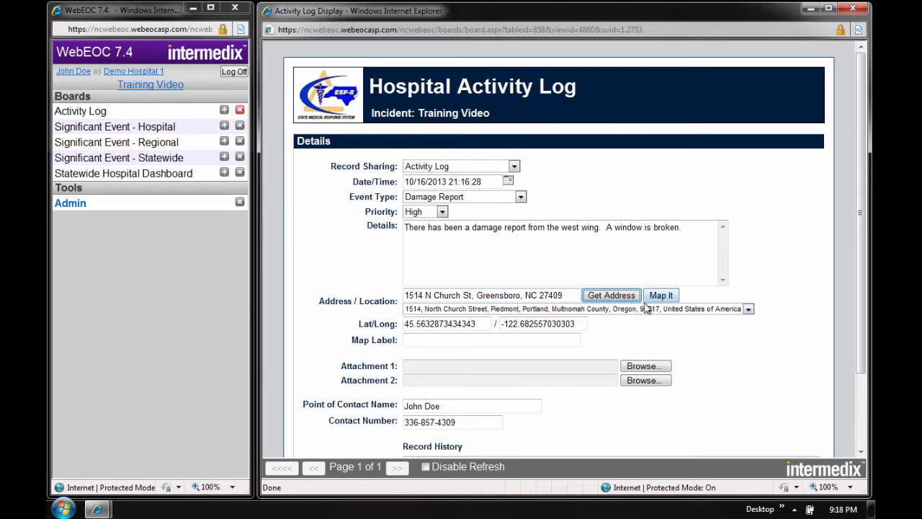
click(749, 309)
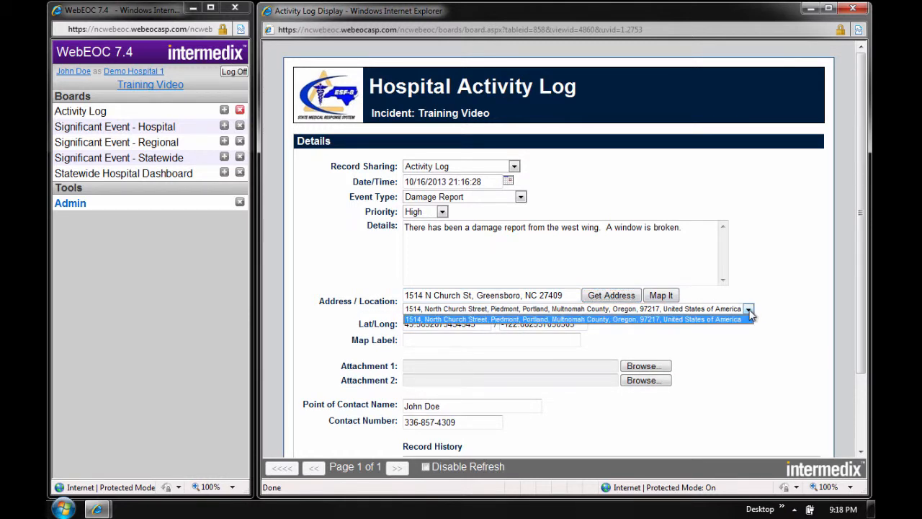
click(749, 318)
- Set the record's map label to "Damaged West Wing"
click(482, 339)
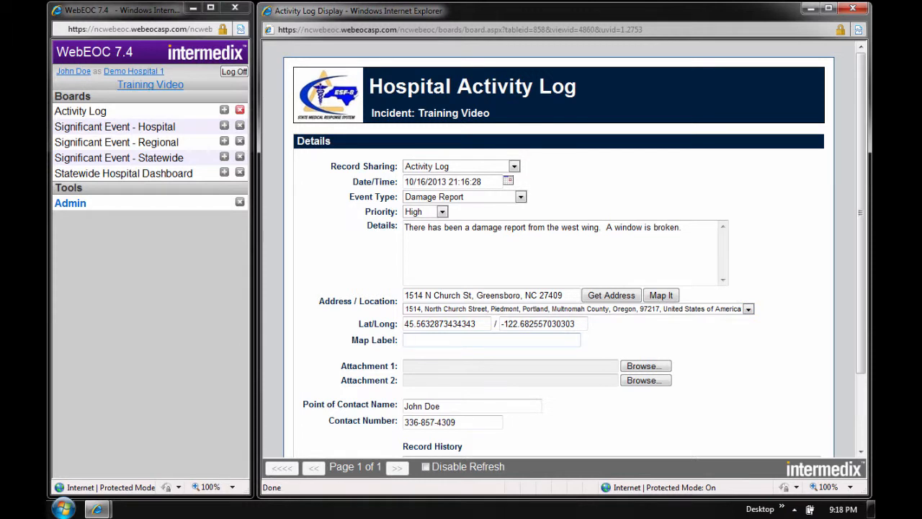
text(Damaged West Wing)
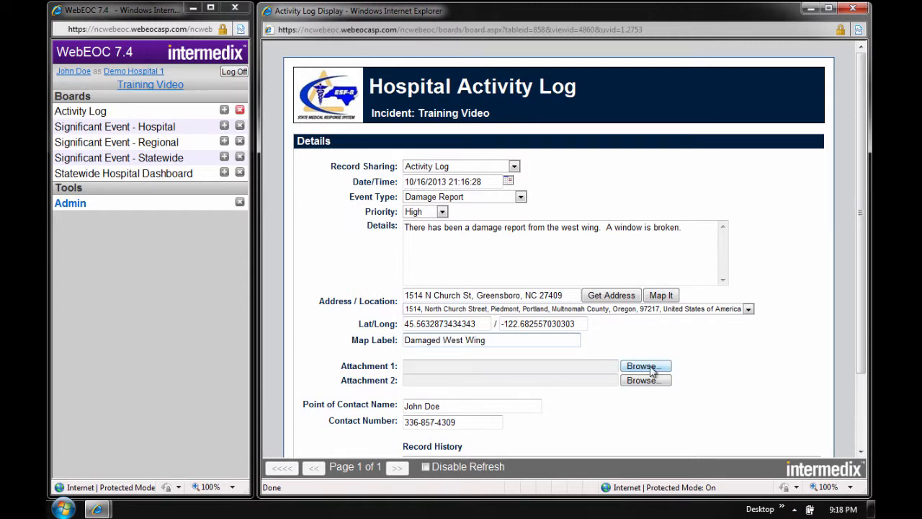
- Replace the point of contact name with another contact's full name and save the damage report record
scroll(678, 412, down, 3)
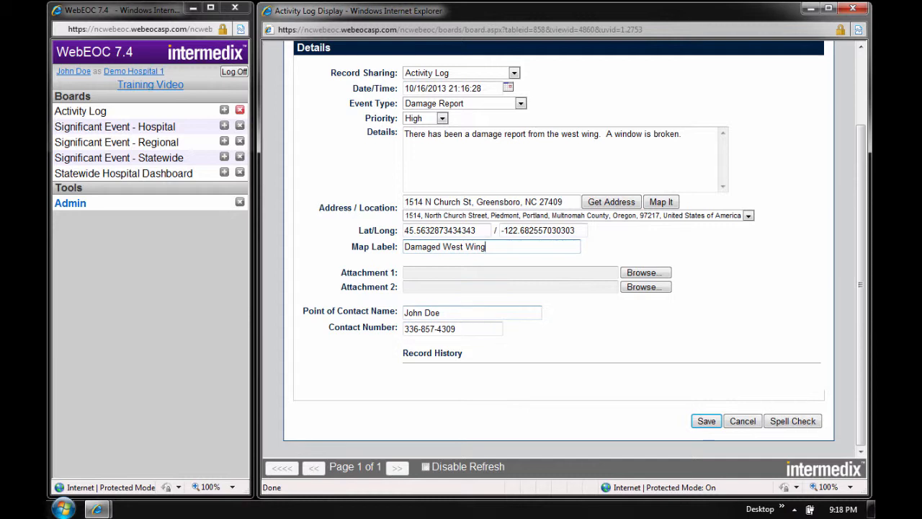
drag(442, 314, 405, 316)
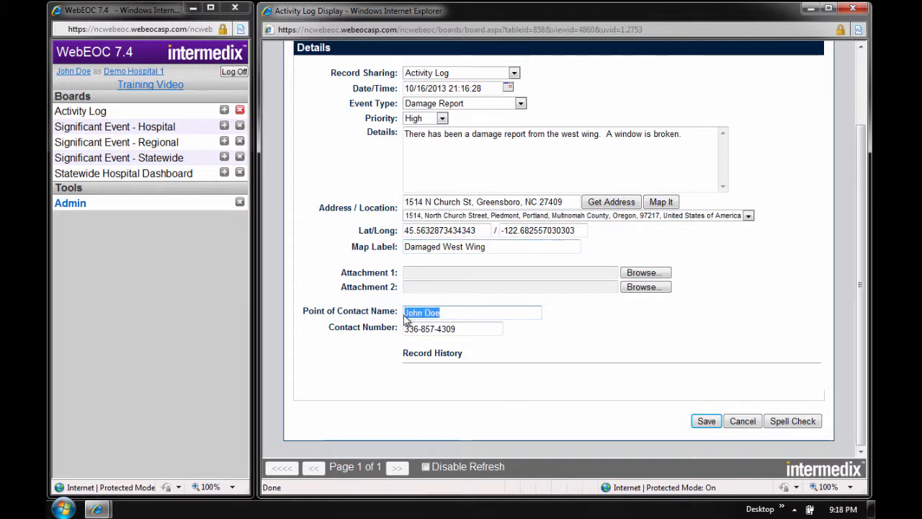
text(Jane Dow)
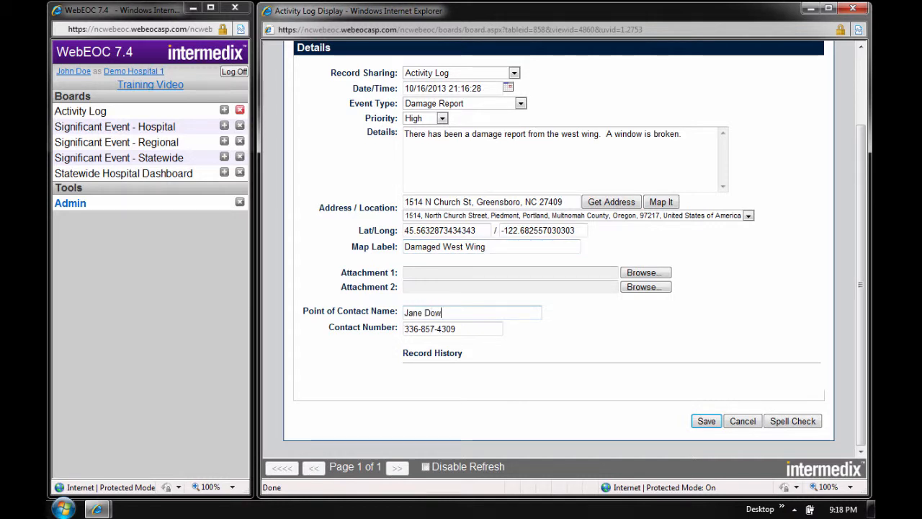
key(BackSpace)
text(e)
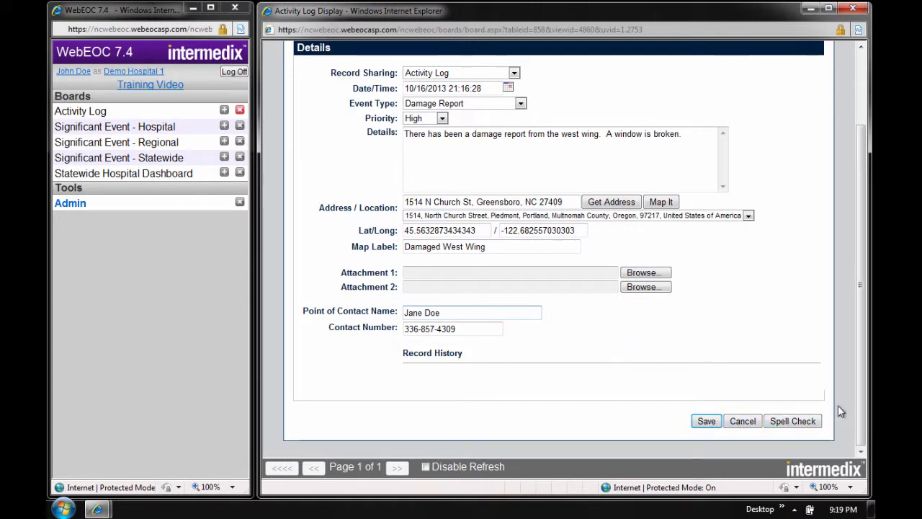
click(706, 427)
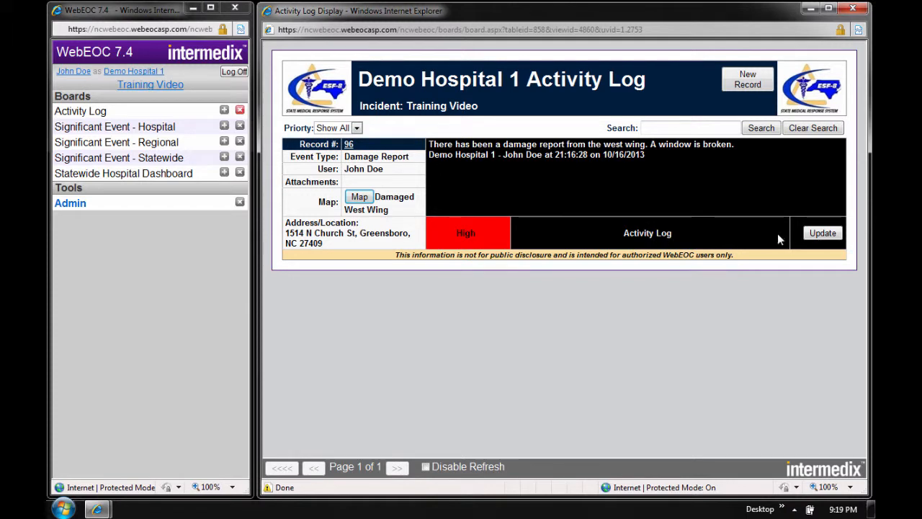
- Update the saved damage report record with the details "3 windows have been broken" and save it
click(822, 234)
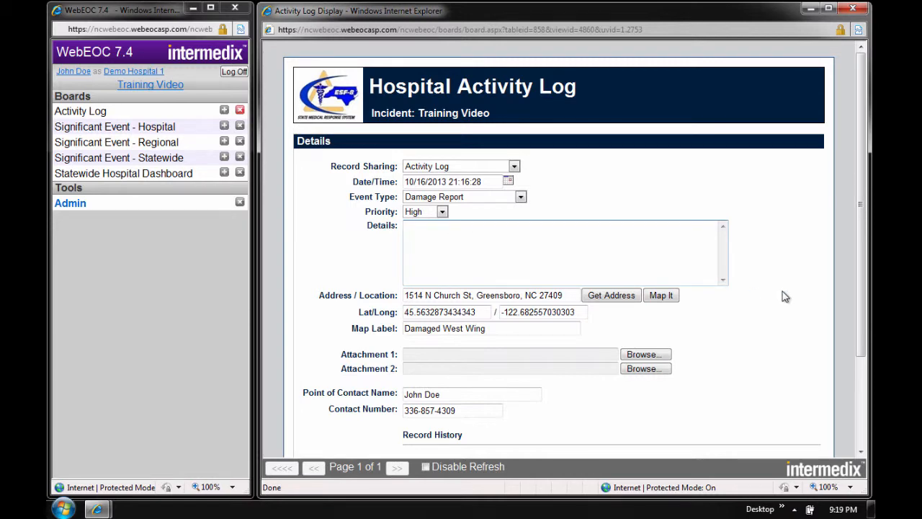
scroll(865, 294, down, 2)
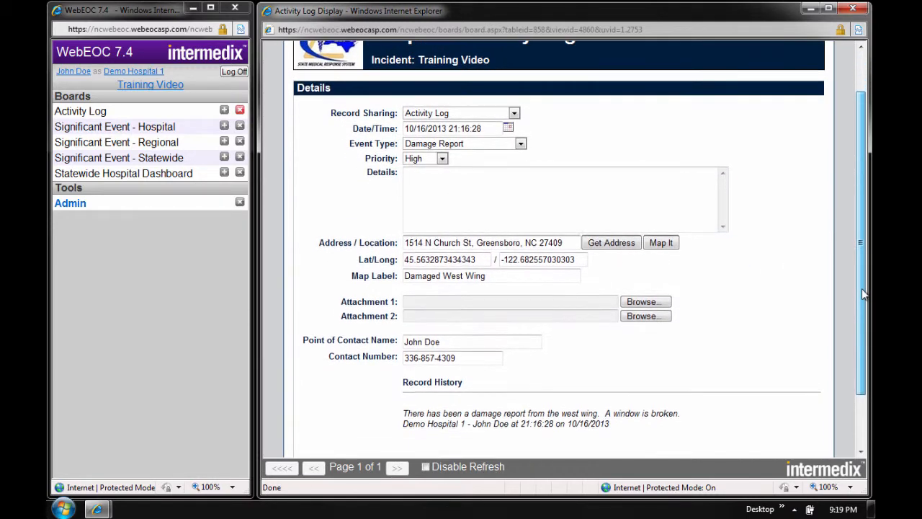
scroll(865, 294, down, 2)
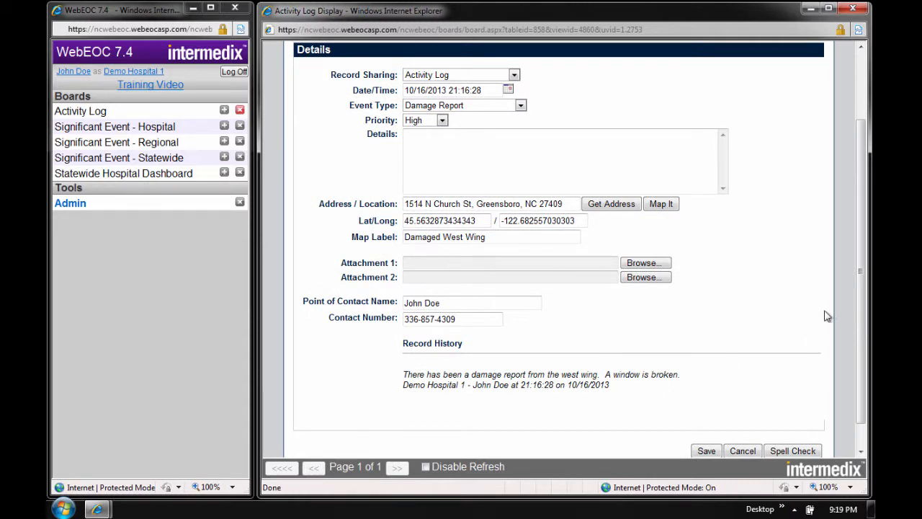
drag(860, 310, 862, 277)
click(598, 209)
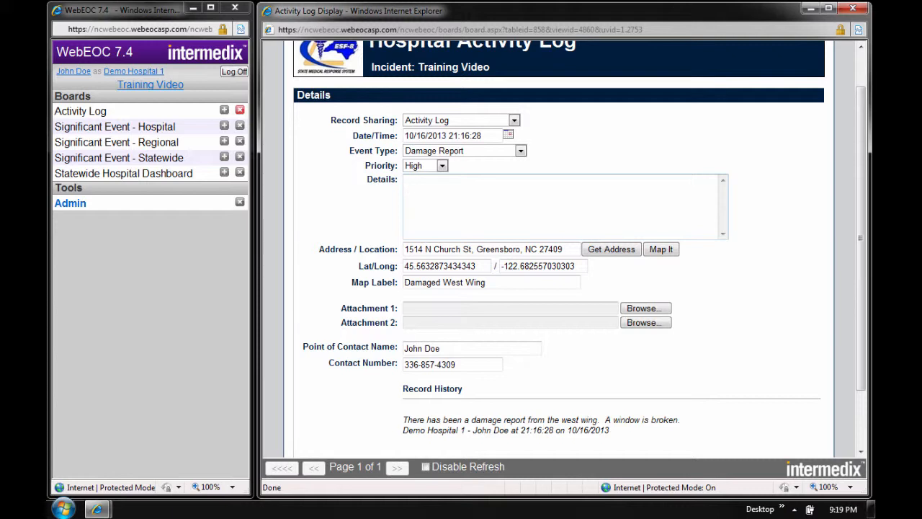
text(3 windows have been broken)
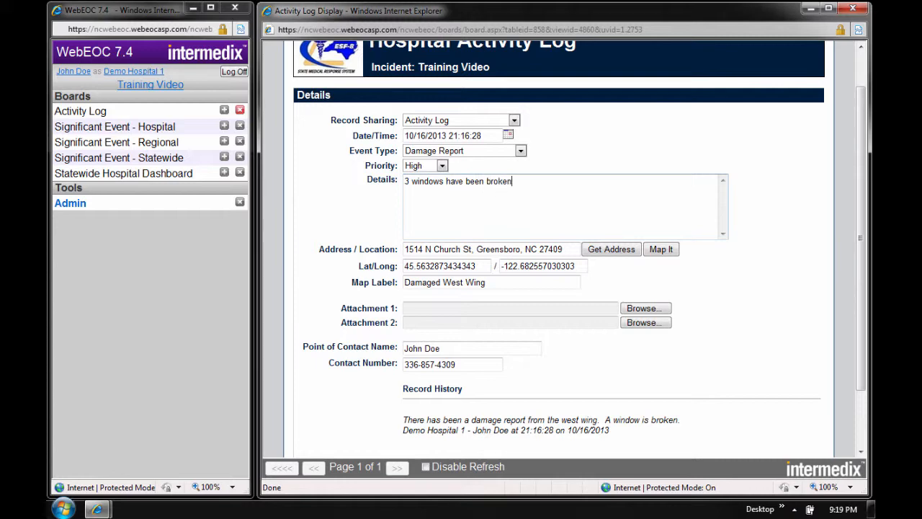
scroll(863, 255, down, 2)
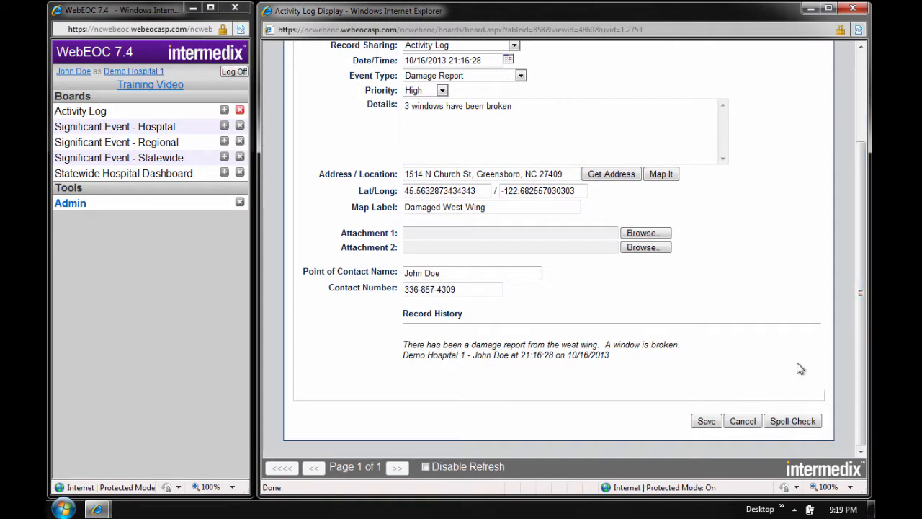
click(706, 422)
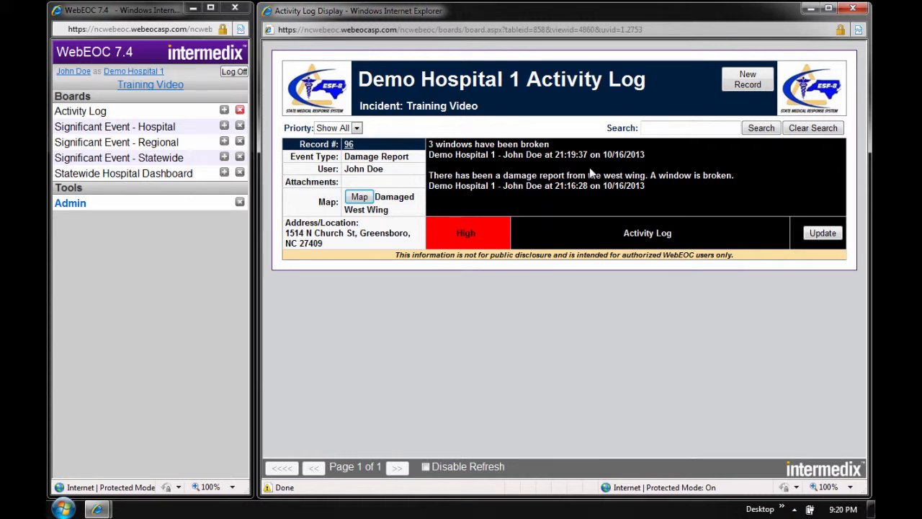
- Start another record shared as Hospital Significant Event, with event type Fire and priority Flash
click(748, 81)
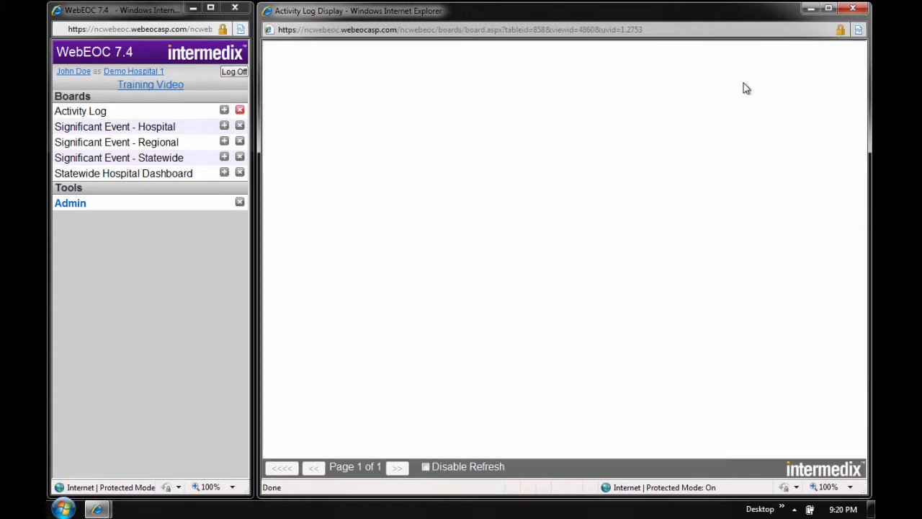
click(447, 166)
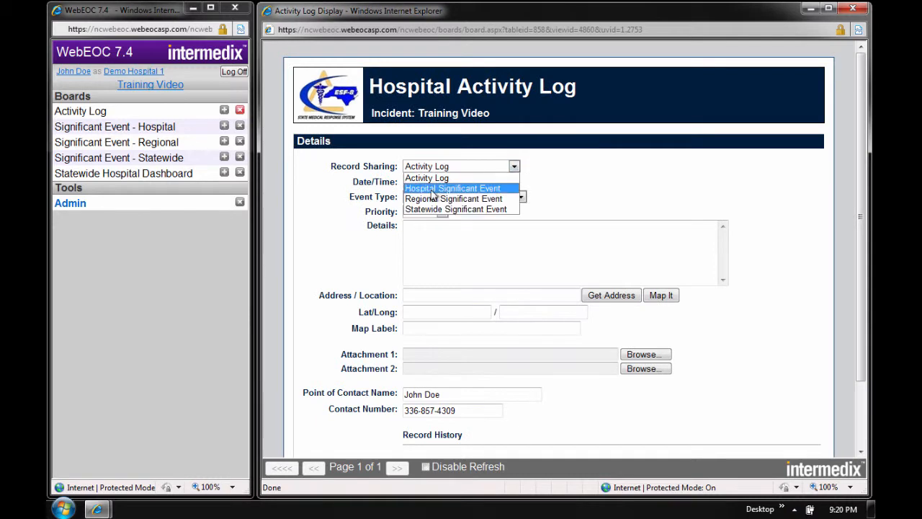
click(432, 188)
click(414, 193)
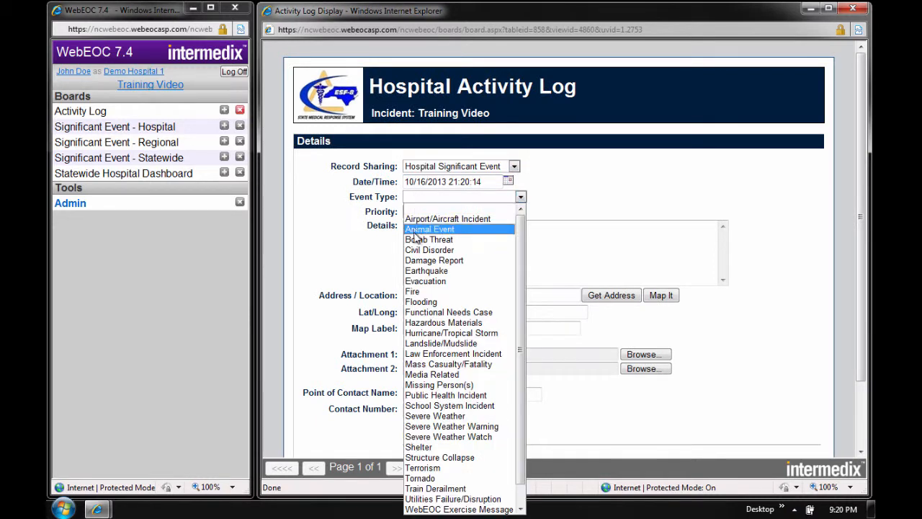
click(416, 291)
click(416, 215)
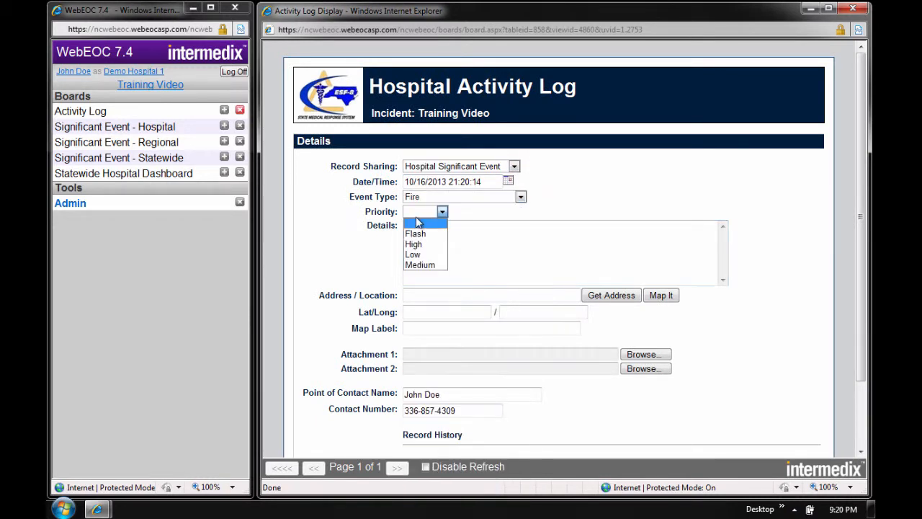
click(417, 233)
- Enter "Fire in the East Building" as the fire record's details
click(419, 238)
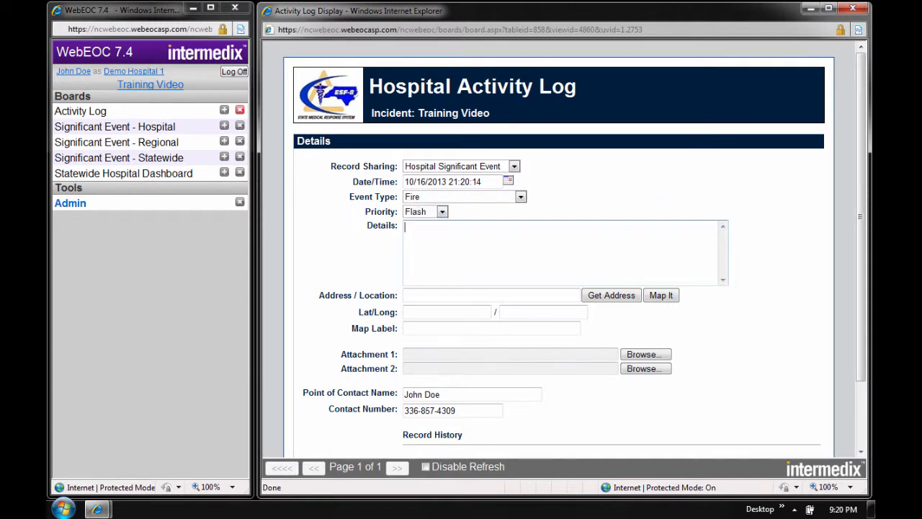
text(Fire in the East Building)
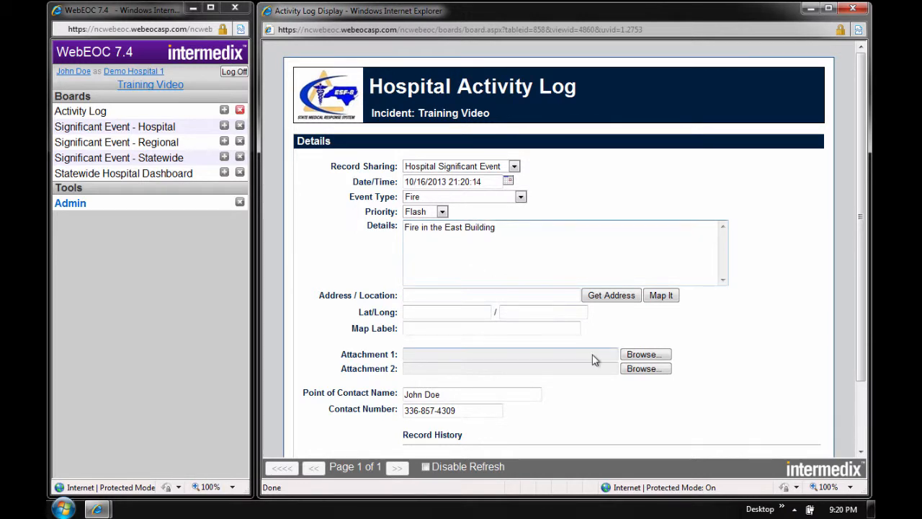
scroll(863, 314, down, 2)
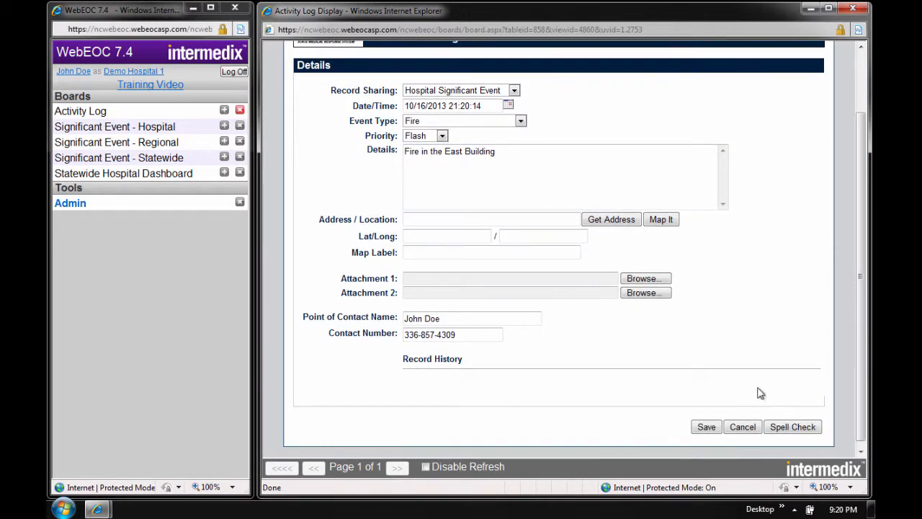
- Save the fire record, and check it on the Significant Event - Hospital board before closing that board
click(706, 428)
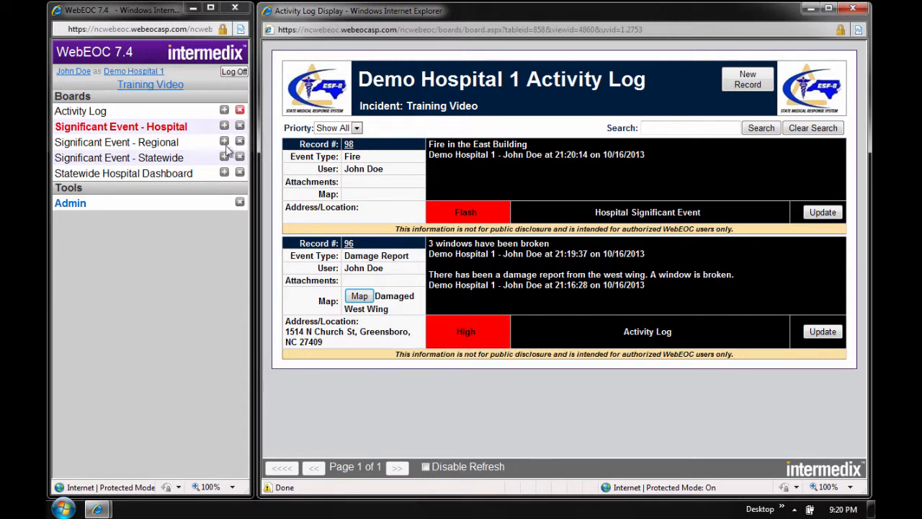
click(112, 130)
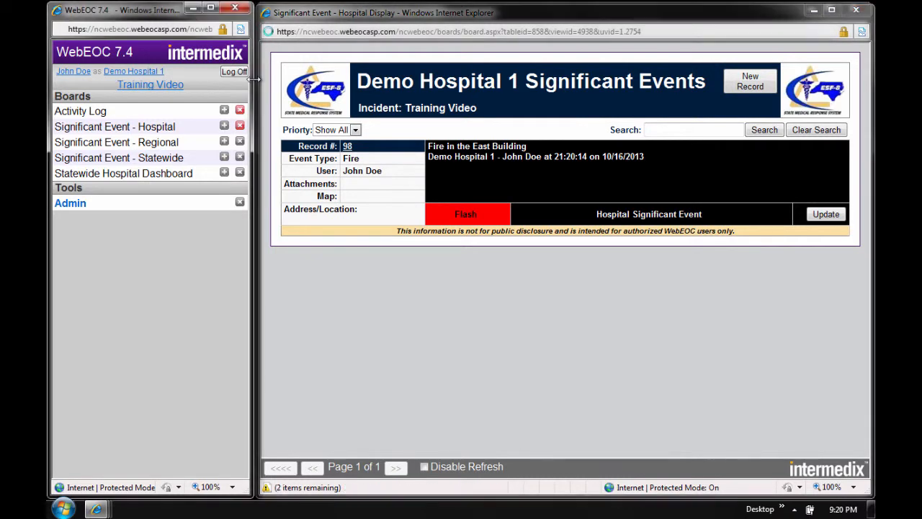
drag(253, 80, 216, 81)
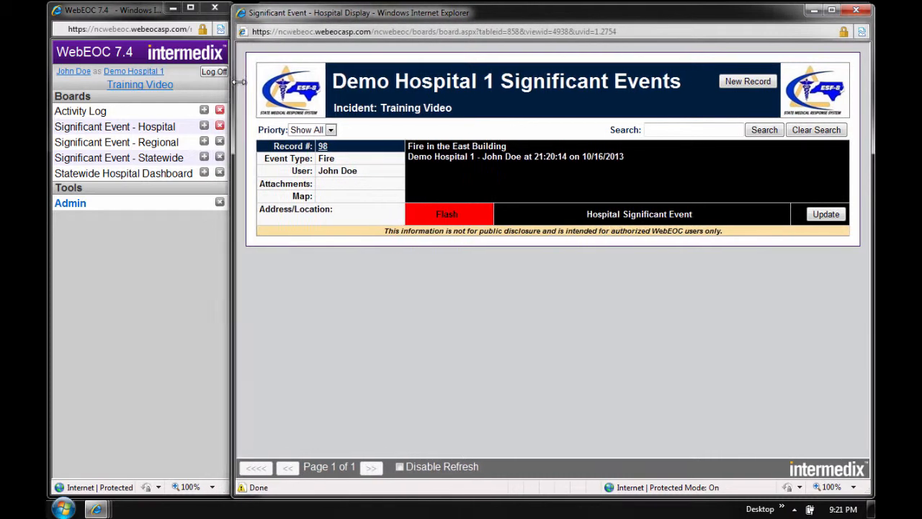
drag(217, 82, 249, 81)
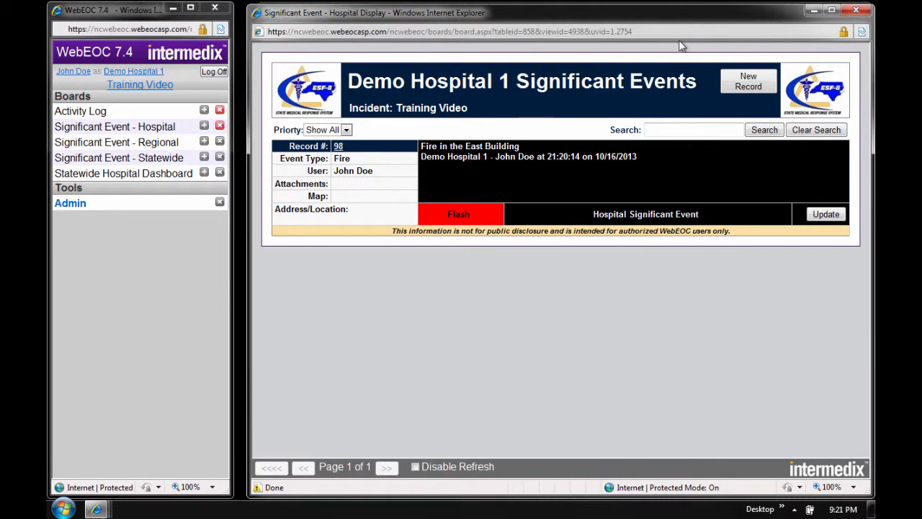
click(856, 11)
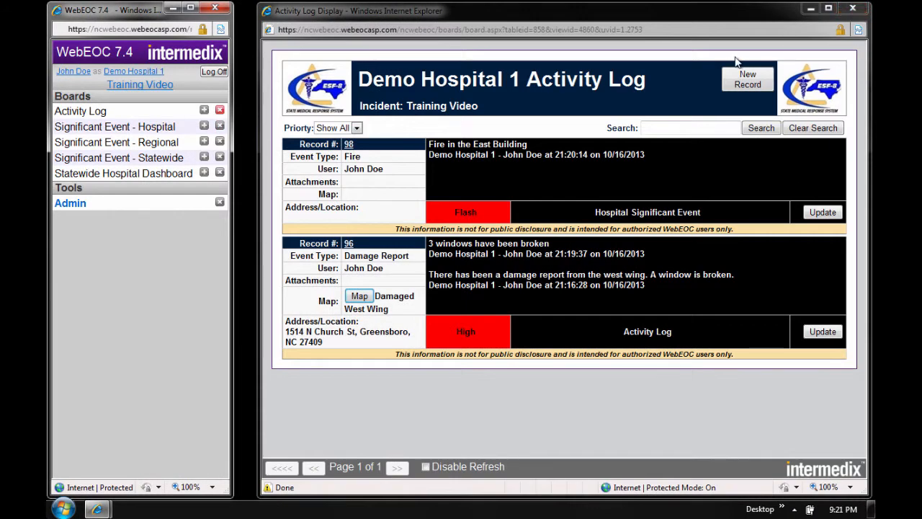
- Start another activity log record shared as Statewide Significant Event, with event type Animal Event and priority High
click(761, 86)
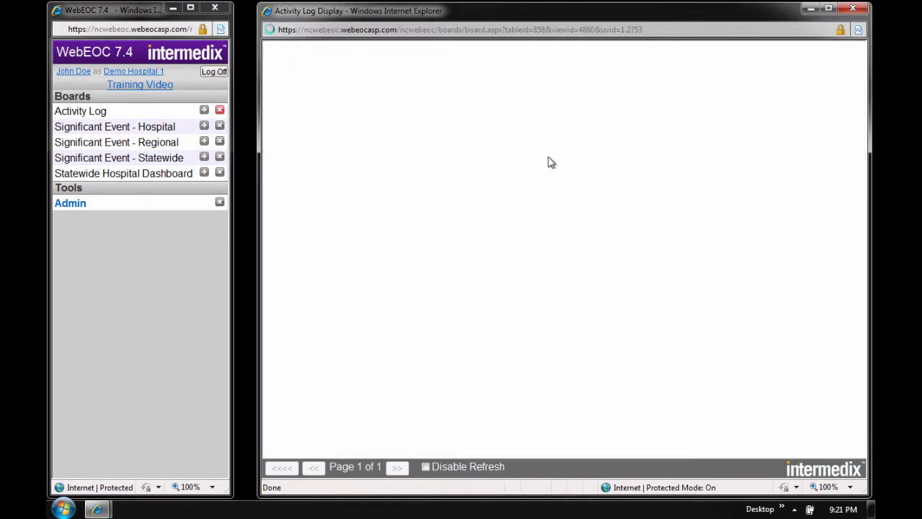
click(487, 167)
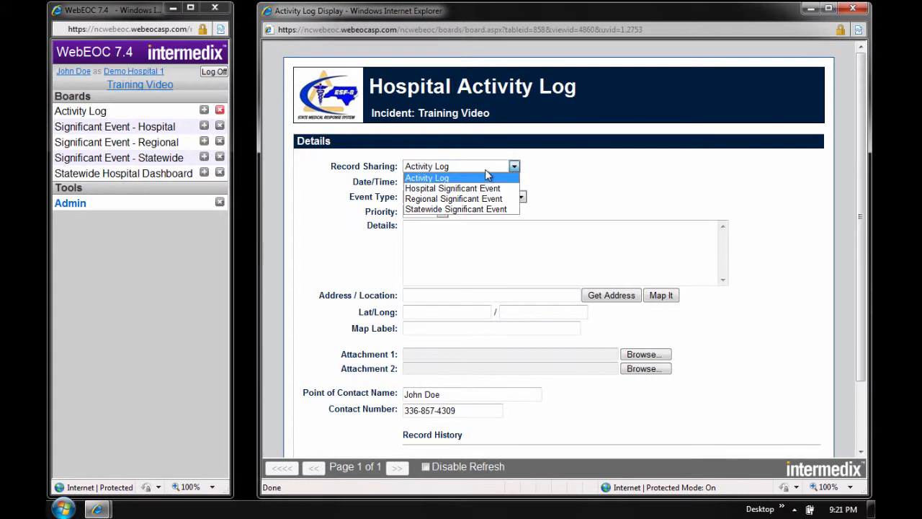
click(469, 209)
click(448, 198)
click(429, 229)
click(425, 212)
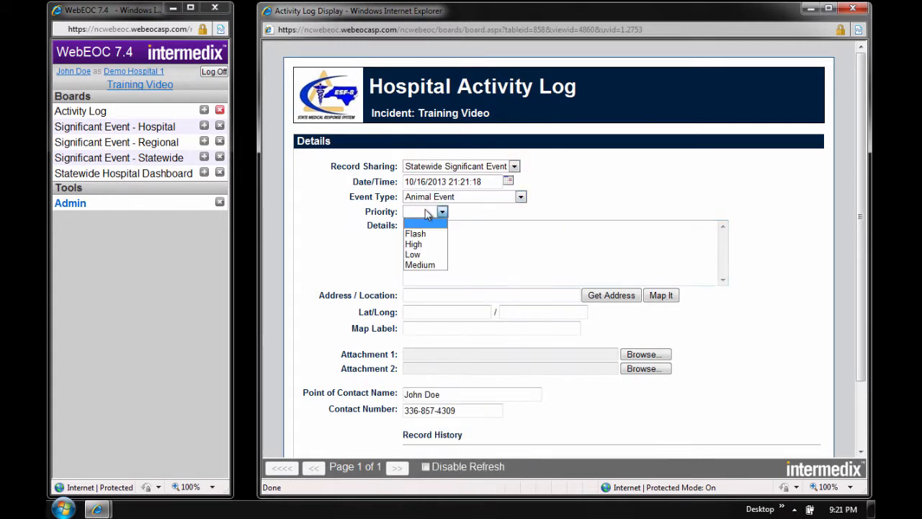
click(421, 242)
- Enter "Animals are running everywhere." as the animal event record's details
click(421, 242)
text(A)
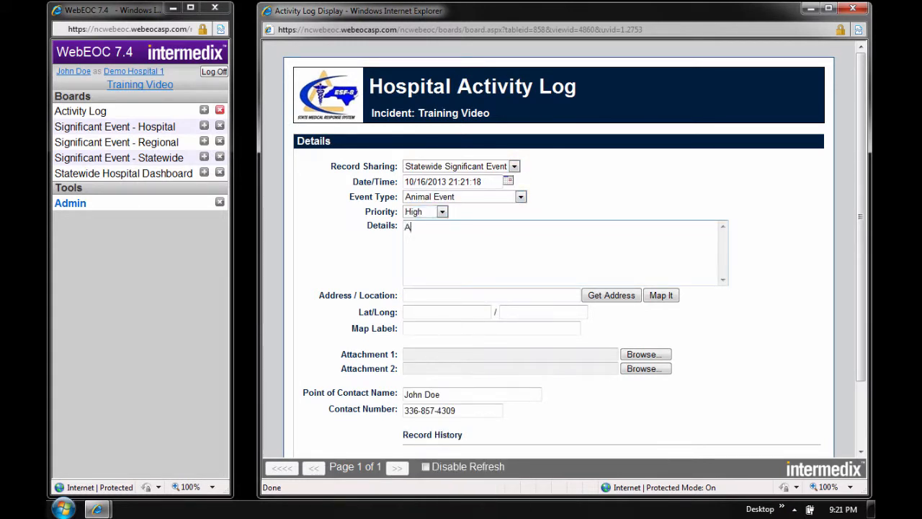
text(nimals are running everywhere.)
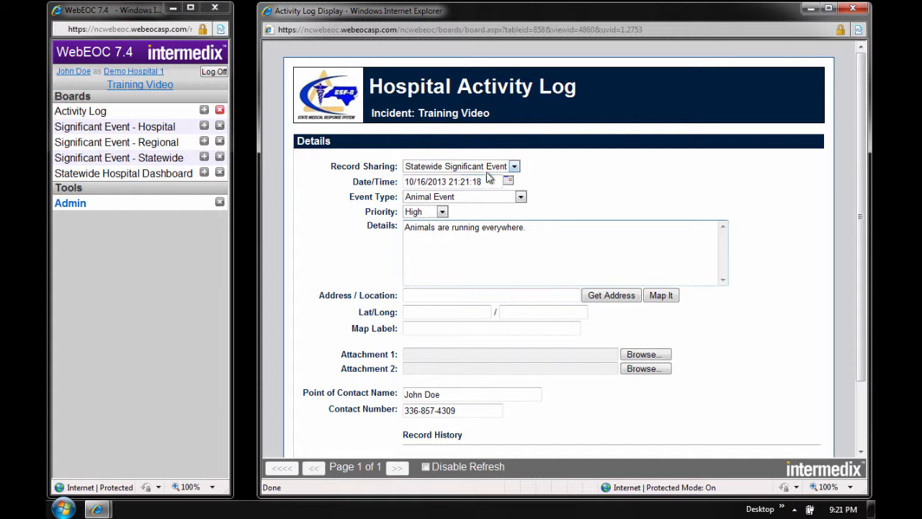
- Change the animal event record's priority to Low and save the record
click(421, 211)
click(436, 255)
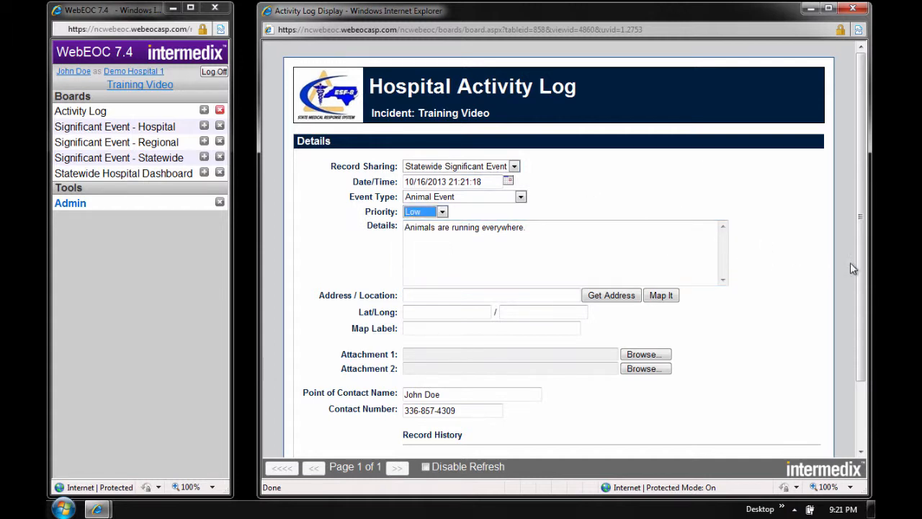
scroll(864, 355, down, 2)
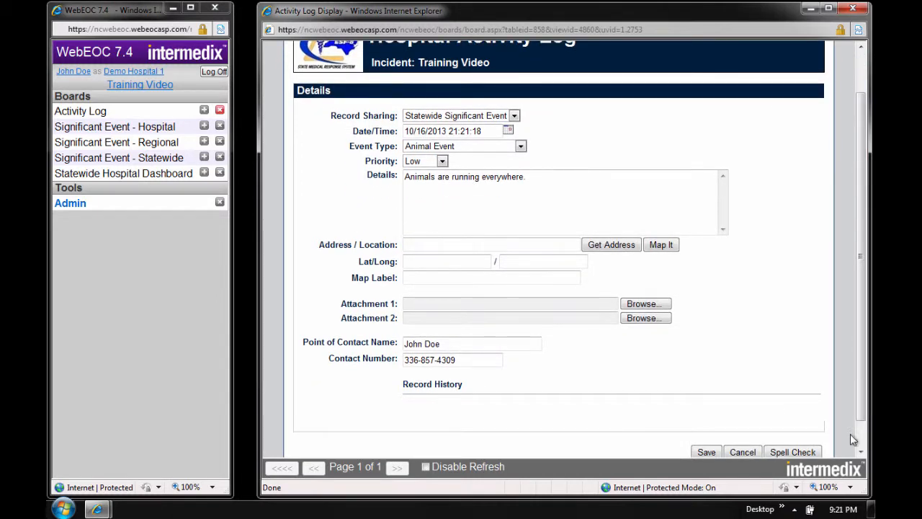
right_click(714, 450)
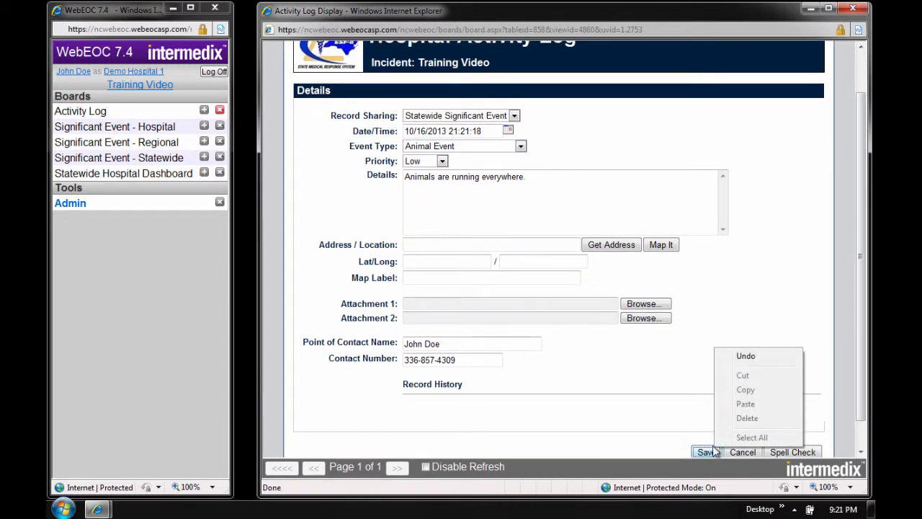
click(710, 452)
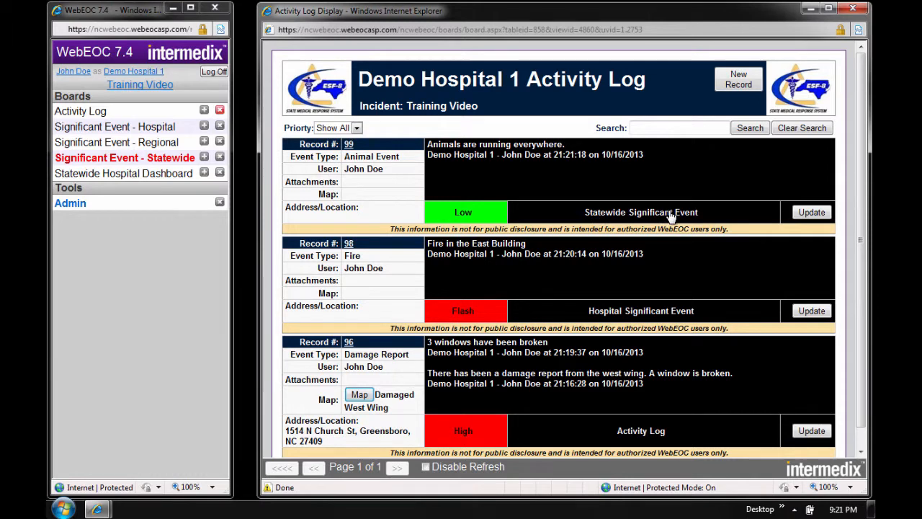
- Open the Significant Event - Statewide board in an enlarged window, review the shared animal event record, and close the board
click(165, 164)
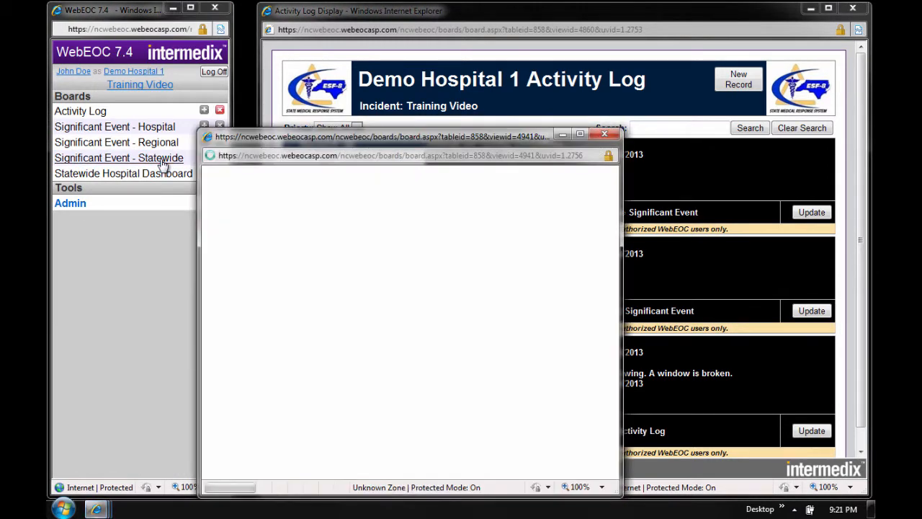
drag(258, 138, 201, 18)
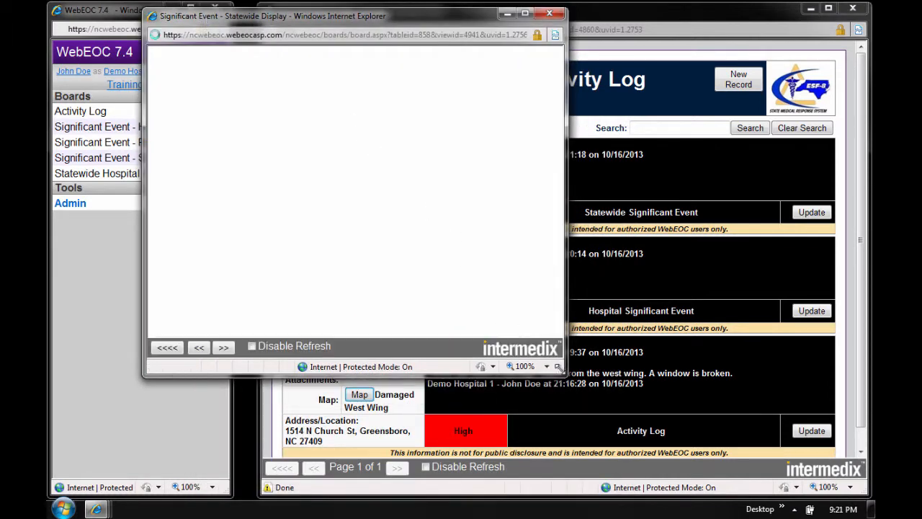
drag(558, 368, 791, 428)
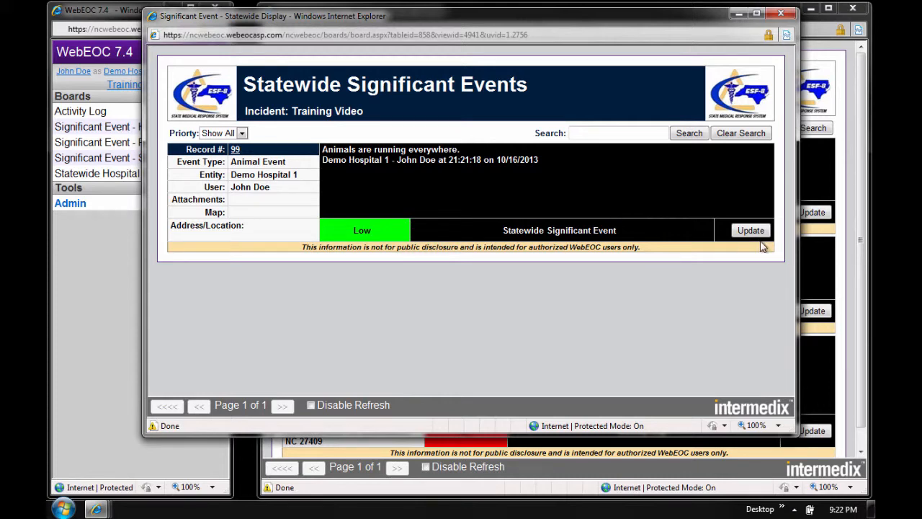
click(782, 15)
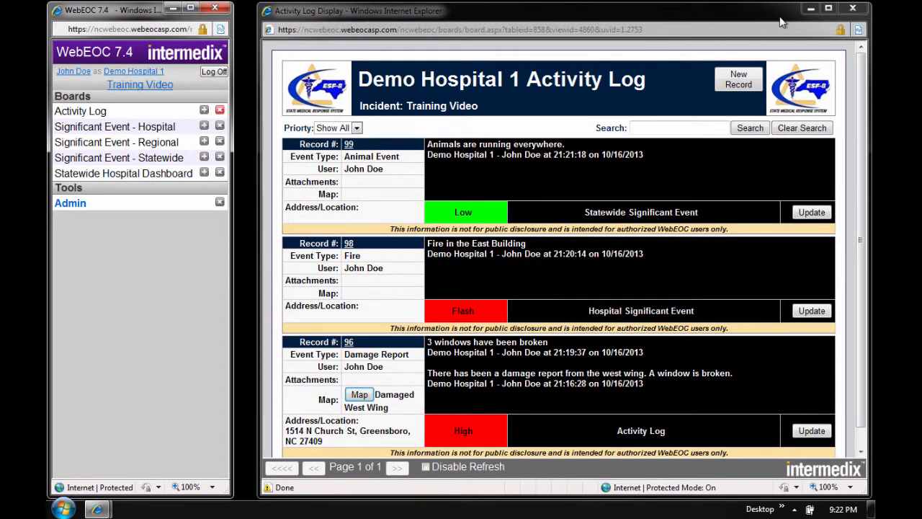
- Shift the Activity Log window slightly towards the boards list and view the available priority filter options without choosing one
drag(772, 17, 757, 20)
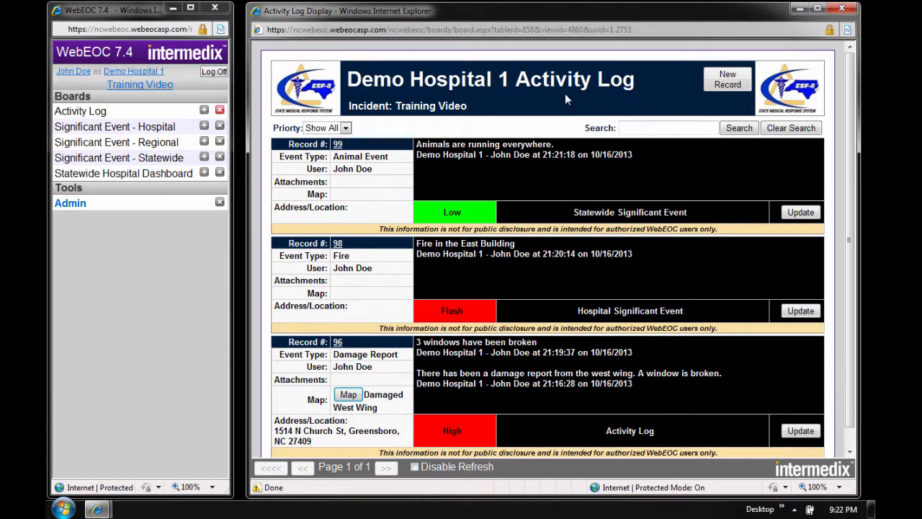
click(346, 129)
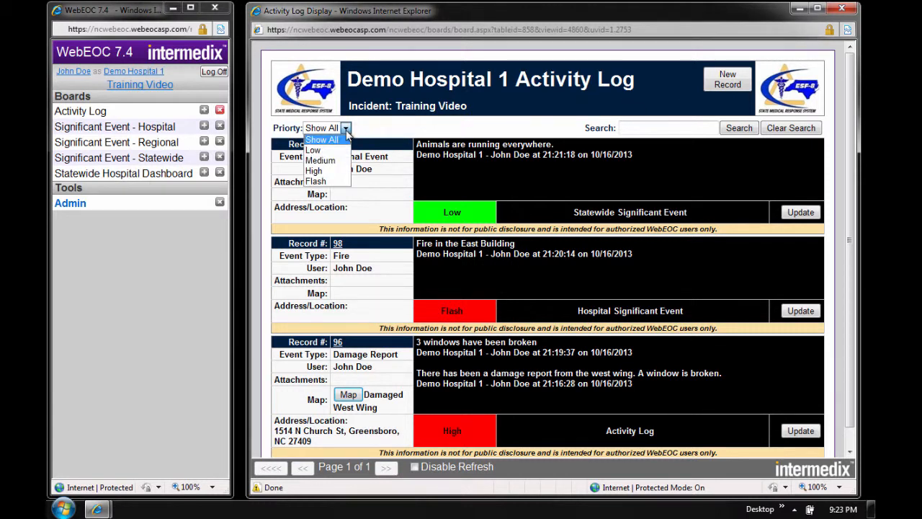
click(365, 124)
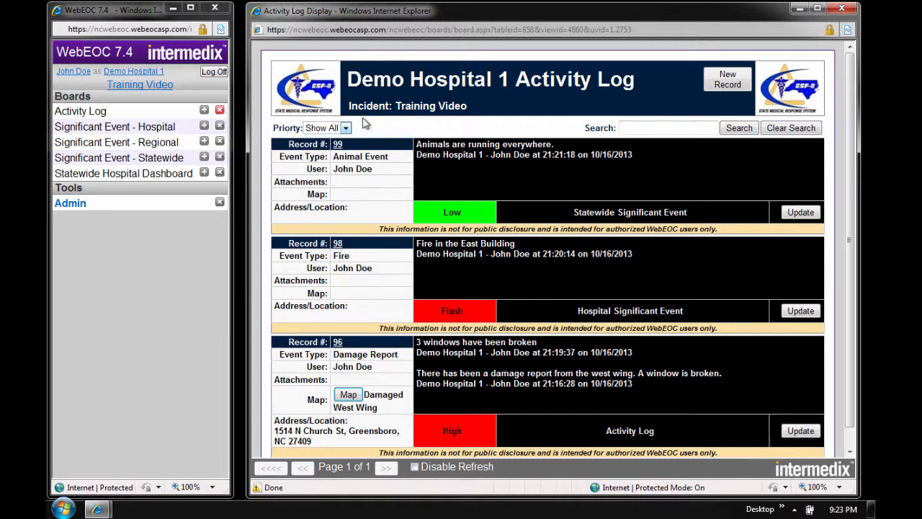
- Search the activity log for "animals"
click(621, 128)
text(animals)
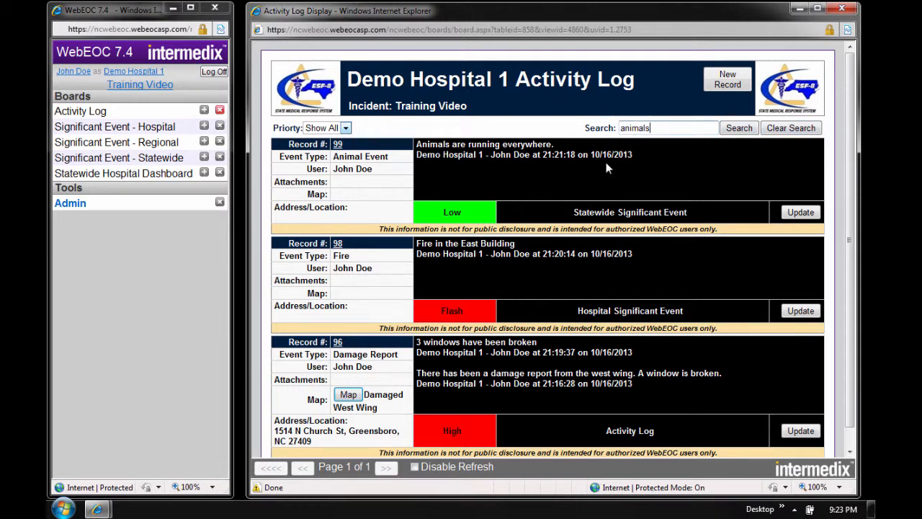